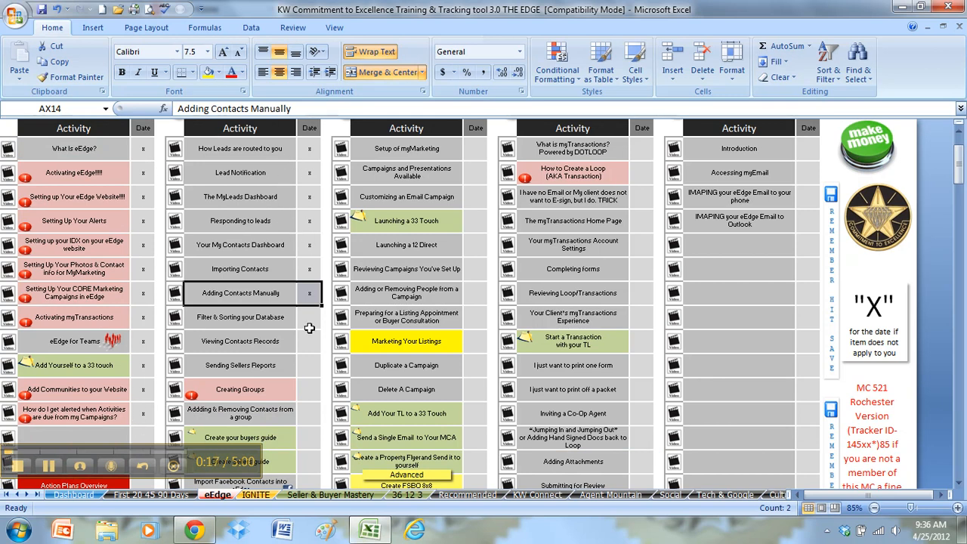
# Highlight the Adding Contacts Manually entry and its date in the tracker, then switch to Chrome
pyautogui.moveTo(312, 294); pyautogui.dragTo(275, 290)
pyautogui.moveTo(280, 289); pyautogui.dragTo(308, 292)
pyautogui.moveTo(143, 245); pyautogui.dragTo(143, 318)
pyautogui.moveTo(287, 287); pyautogui.dragTo(305, 290)
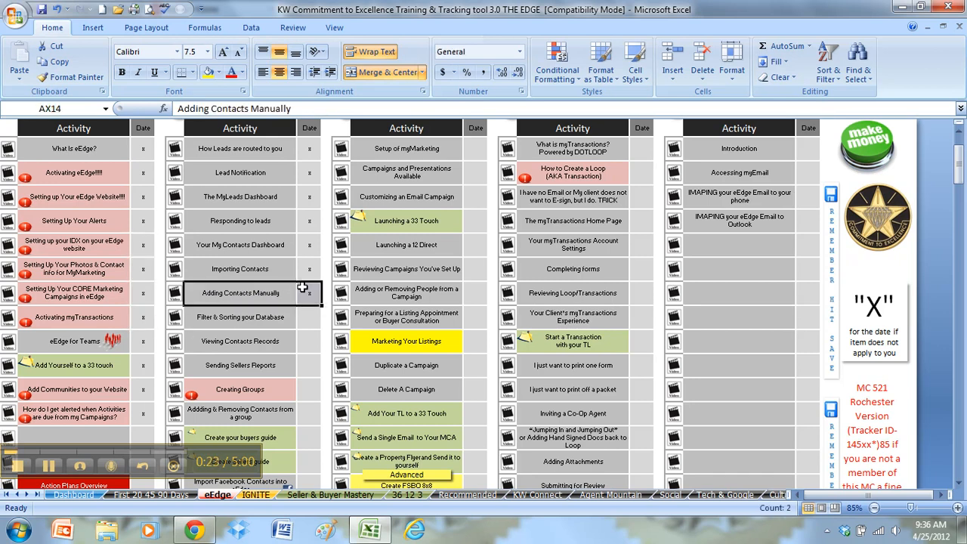
pyautogui.click(195, 532)
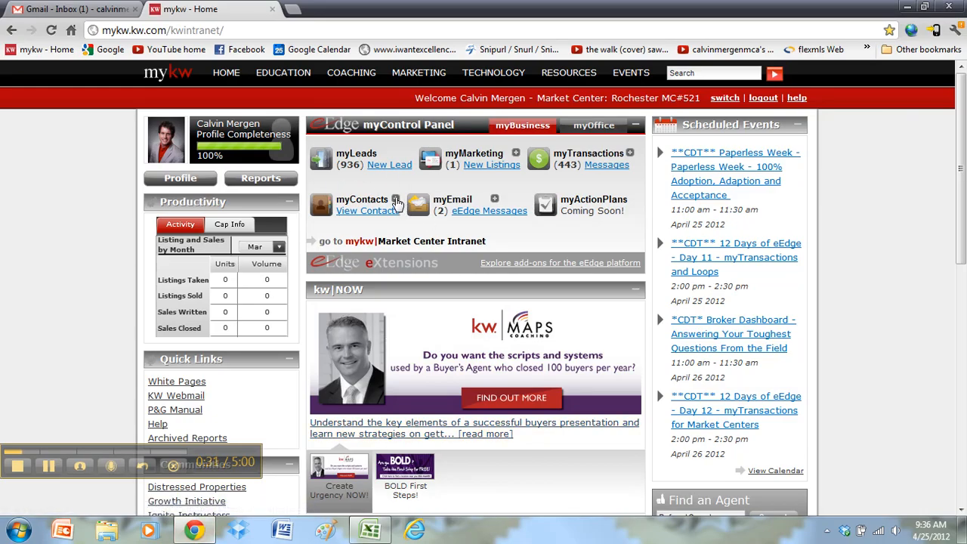
# Expand myContacts in the eEdge panel and choose Add New Contacts
pyautogui.click(396, 199)
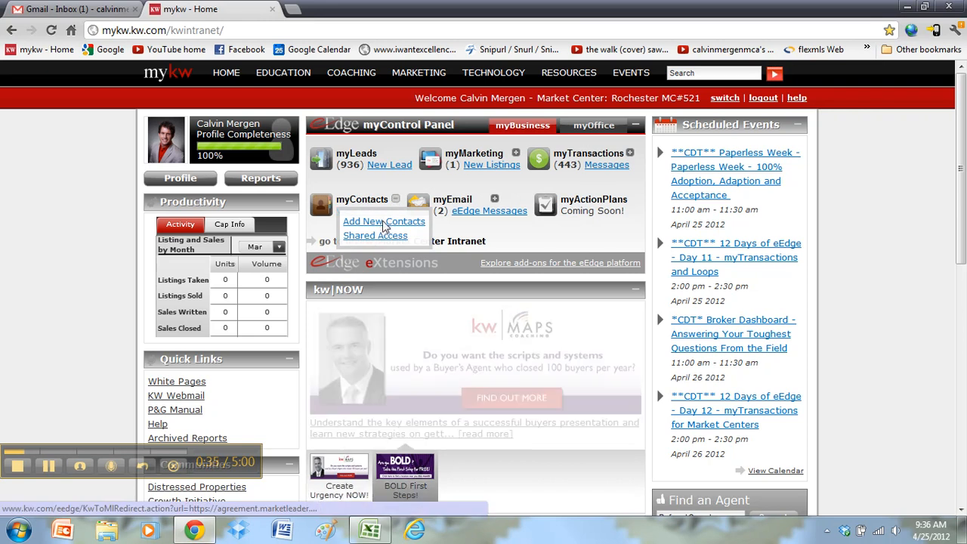
pyautogui.click(383, 222)
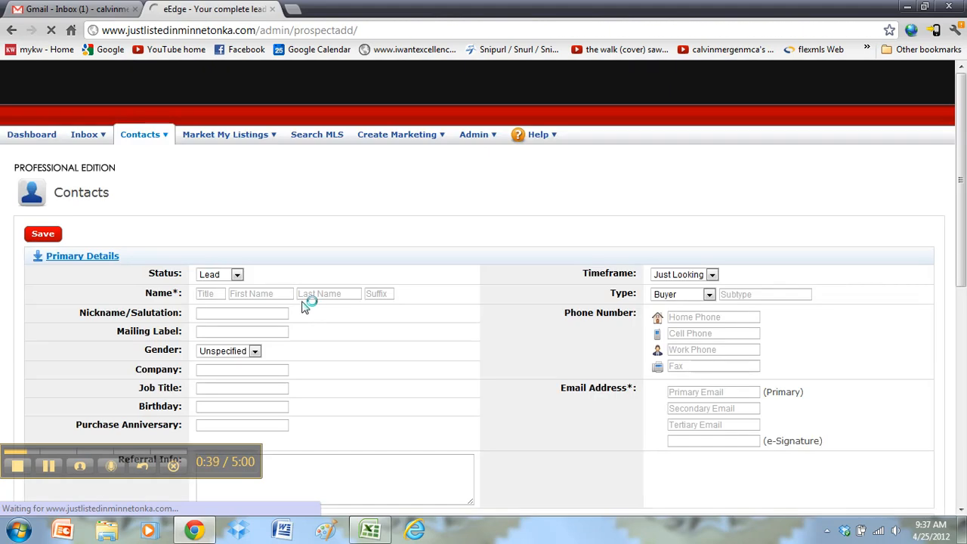
# Enter the contact's first and last name, then put focus in the Primary Email field
pyautogui.scroll(-1, 371, 293)
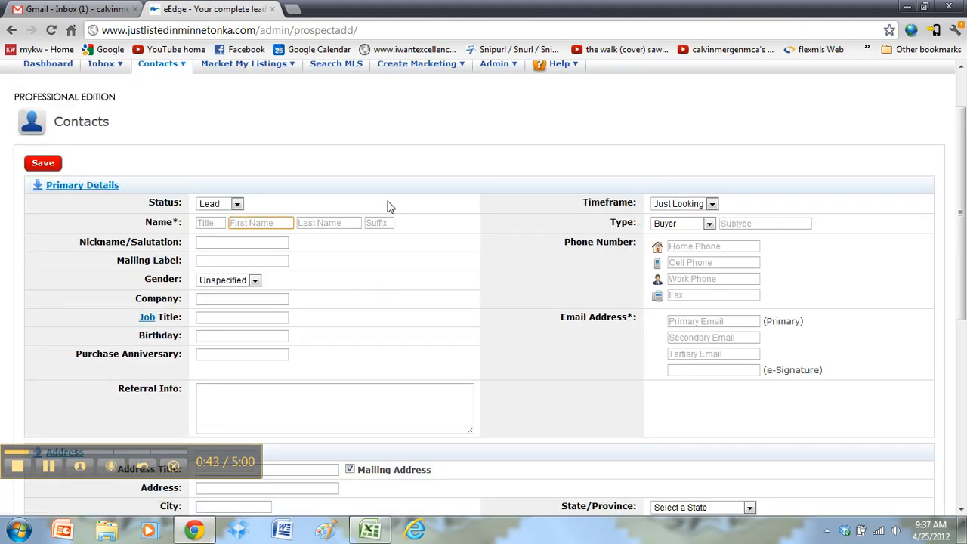
pyautogui.press('Tab')
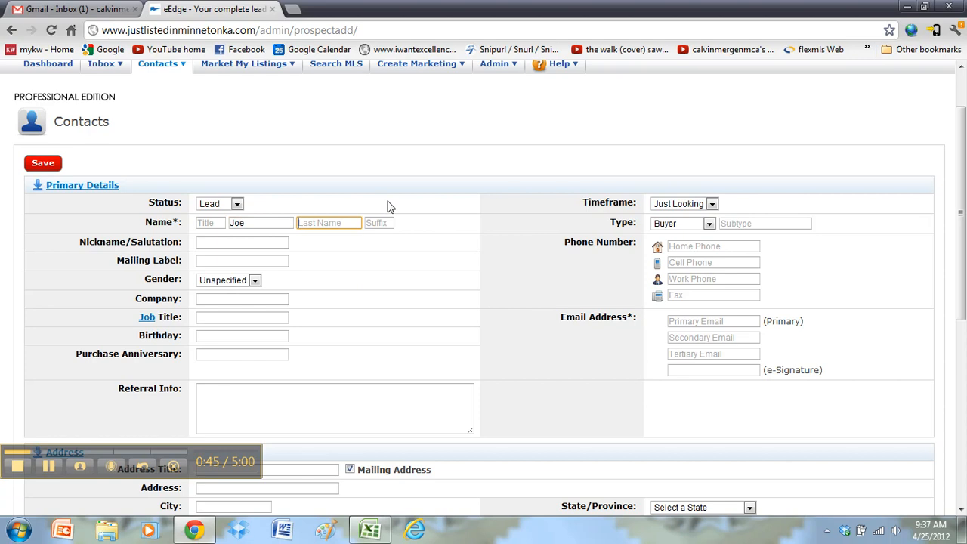
pyautogui.click(176, 220)
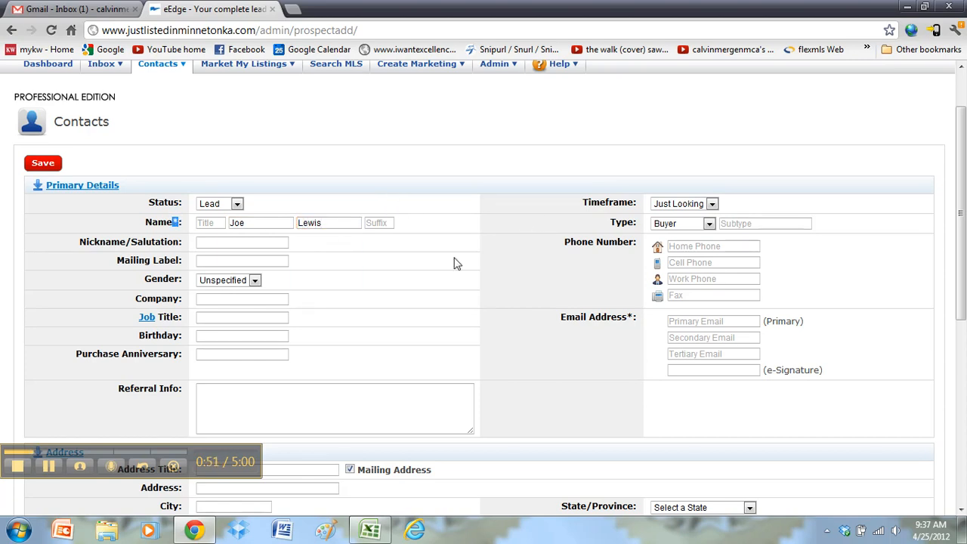
pyautogui.click(631, 315)
pyautogui.click(631, 314)
pyautogui.click(632, 314)
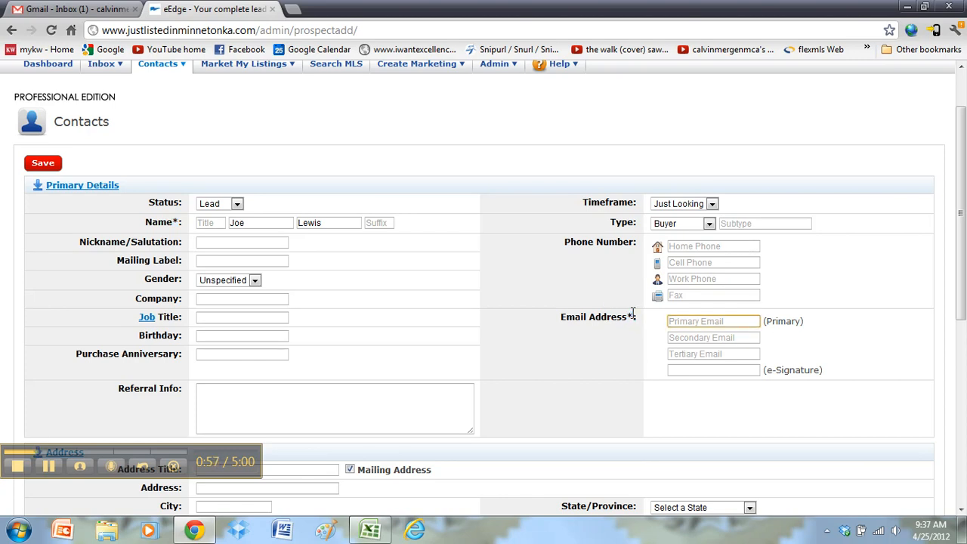
pyautogui.click(632, 314)
pyautogui.click(630, 314)
pyautogui.click(702, 321)
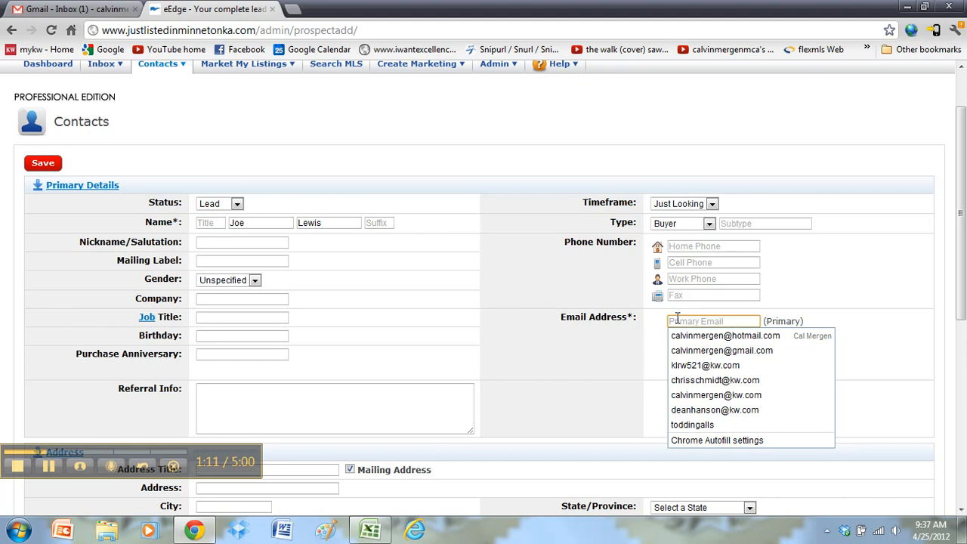
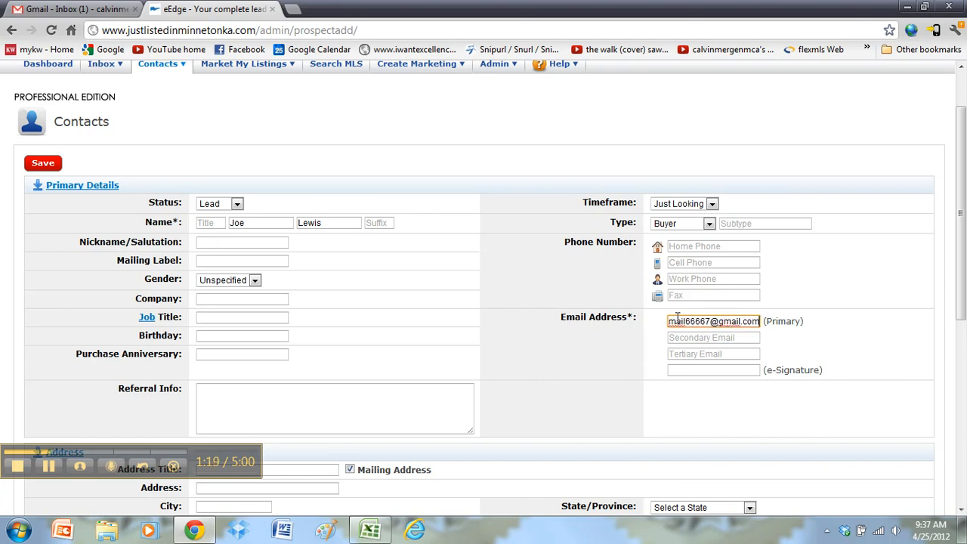
# Enter the contact's primary e-mail address so it also fills the e-Signature e-mail
pyautogui.press('Tab')
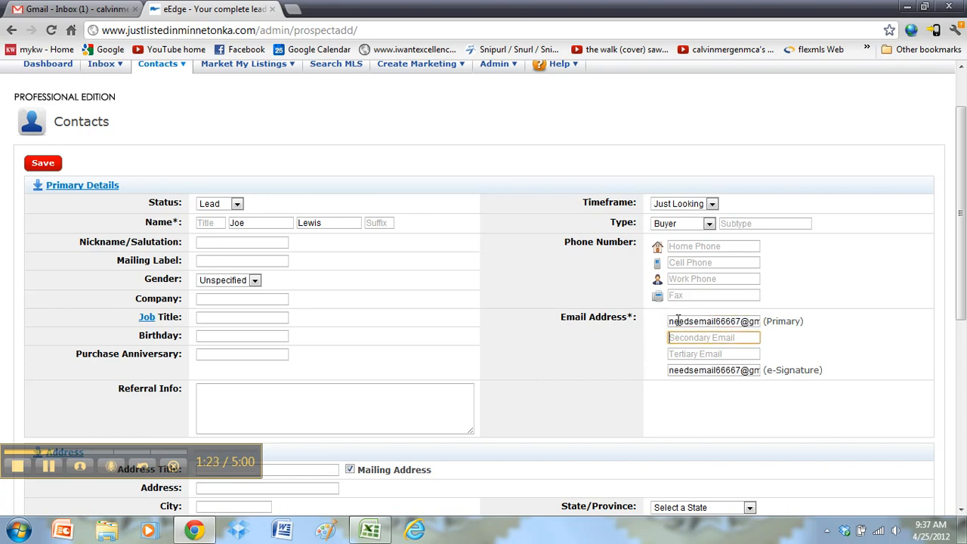
pyautogui.scroll(-2, 490, 295)
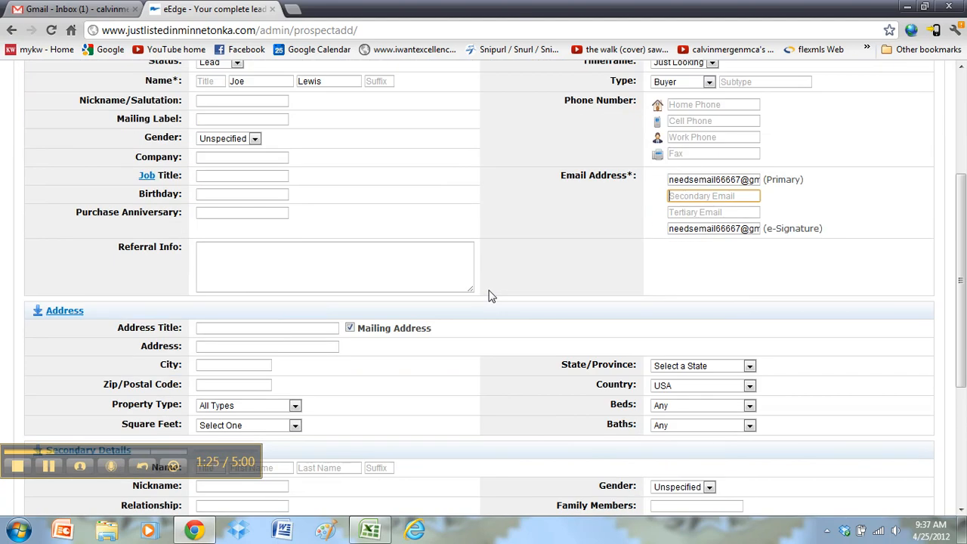
pyautogui.scroll(1, 558, 273)
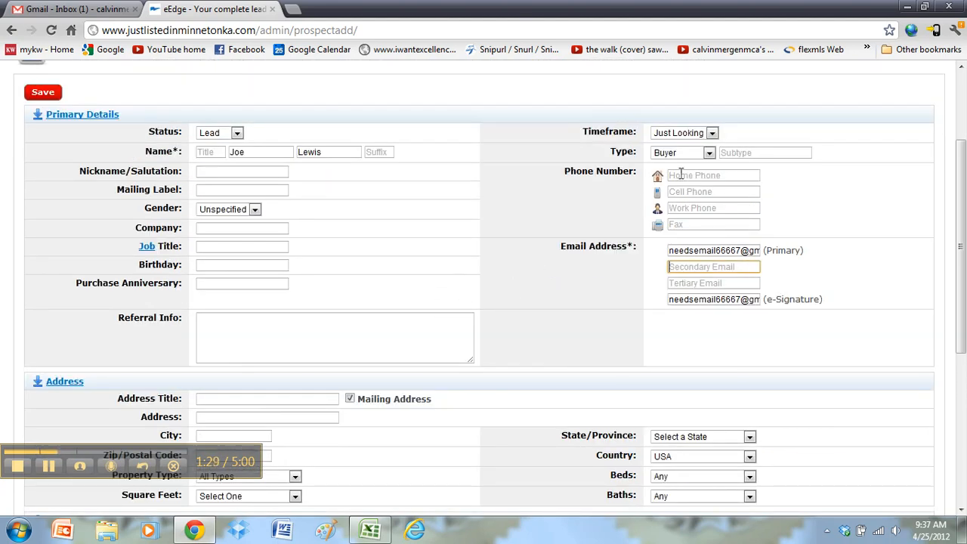
# Keep the timeframe as Just Looking and set the contact type to Seller
pyautogui.click(683, 134)
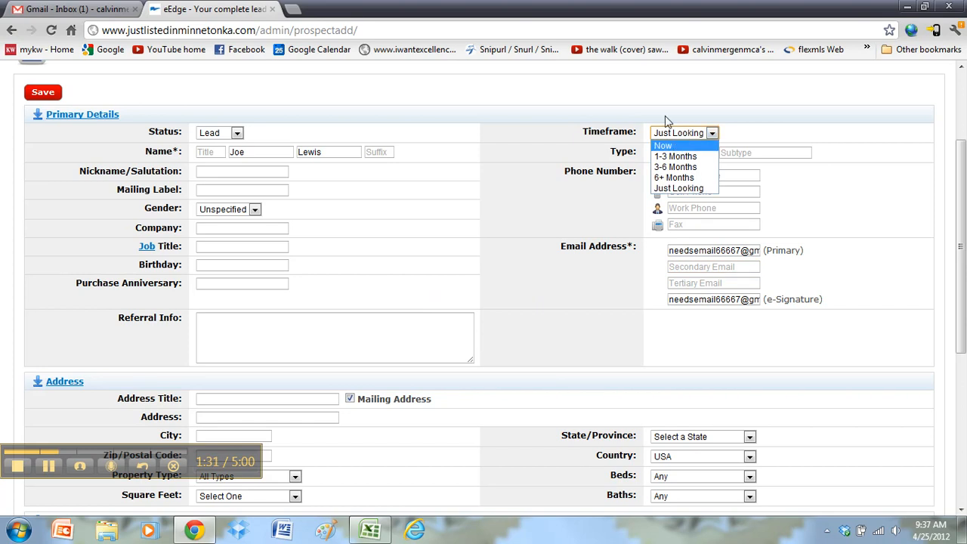
pyautogui.click(678, 187)
pyautogui.click(705, 154)
pyautogui.click(675, 178)
pyautogui.click(244, 172)
pyautogui.click(238, 189)
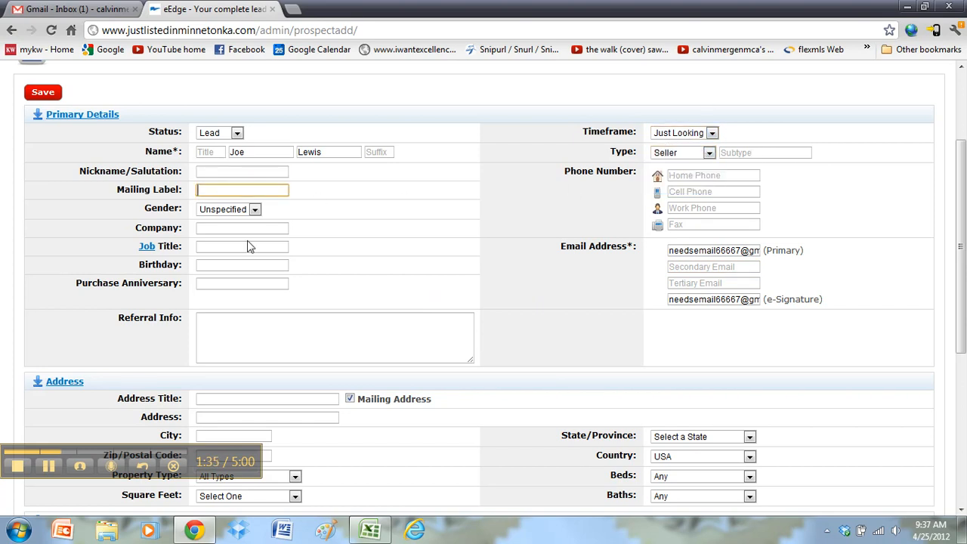
# Set the birthday to April 26 and the purchase anniversary to 4/01/2012
pyautogui.click(254, 266)
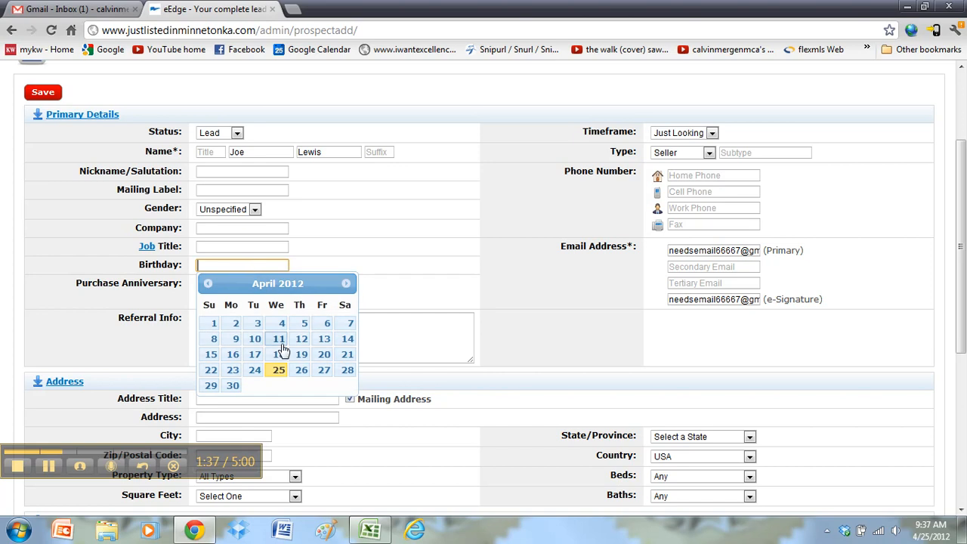
pyautogui.click(302, 371)
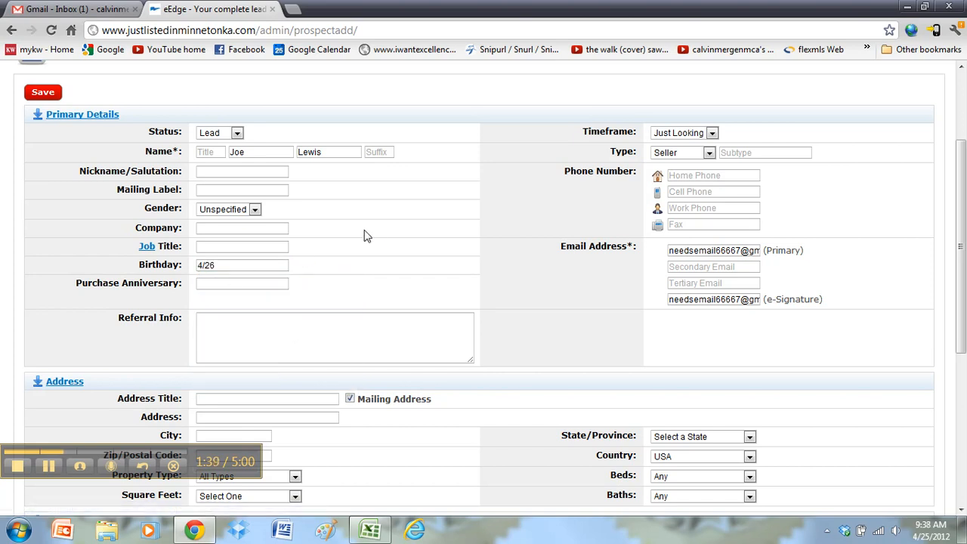
pyautogui.scroll(-1, 363, 234)
pyautogui.click(261, 213)
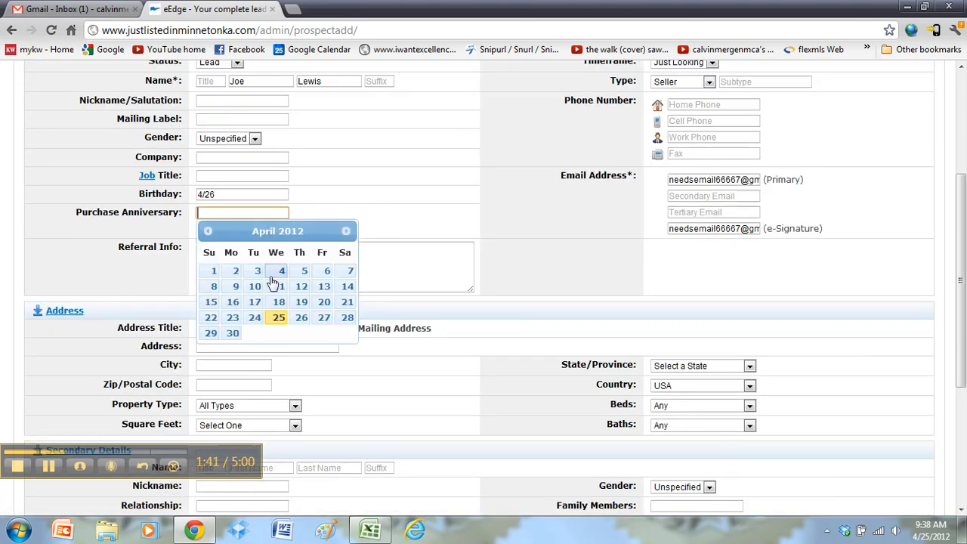
pyautogui.click(212, 271)
pyautogui.click(249, 255)
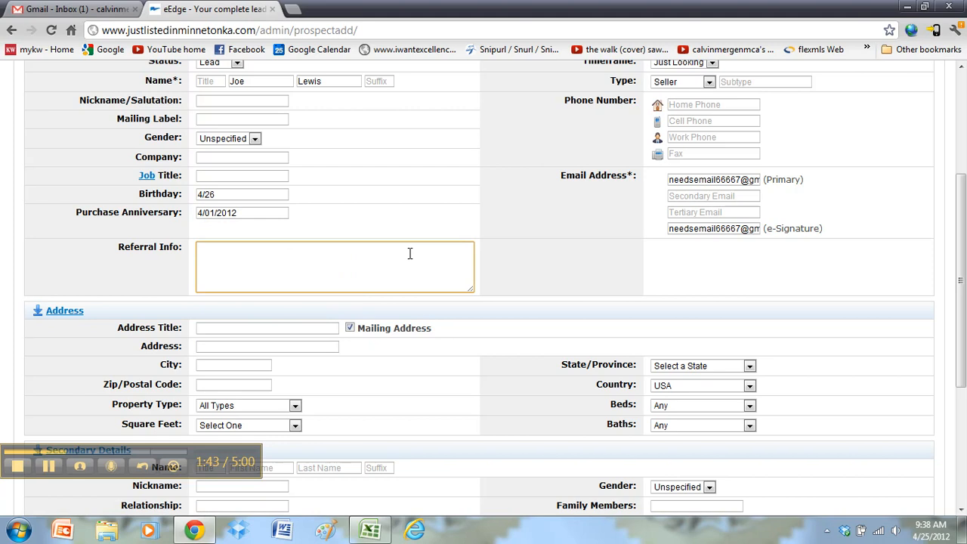
pyautogui.scroll(1, 423, 260)
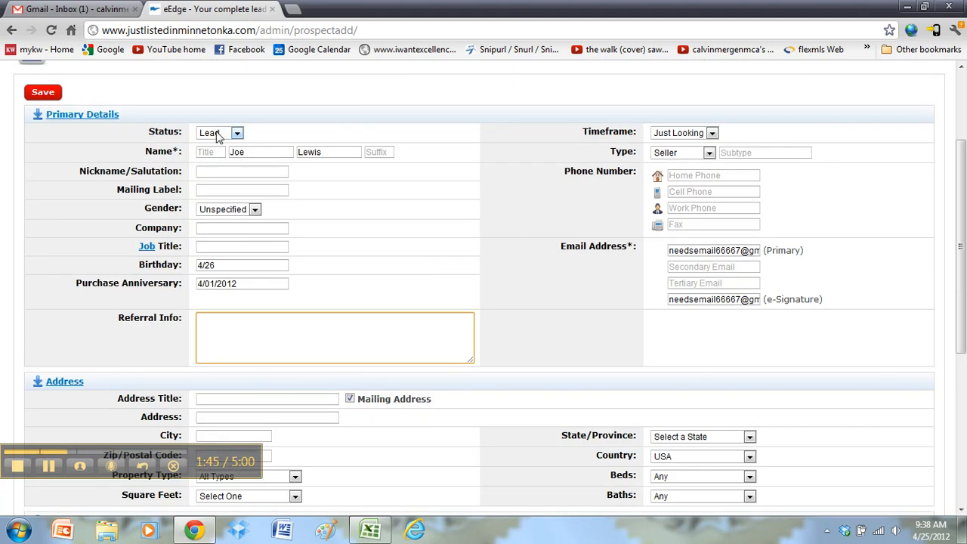
pyautogui.scroll(-1, 541, 219)
pyautogui.scroll(-2, 541, 216)
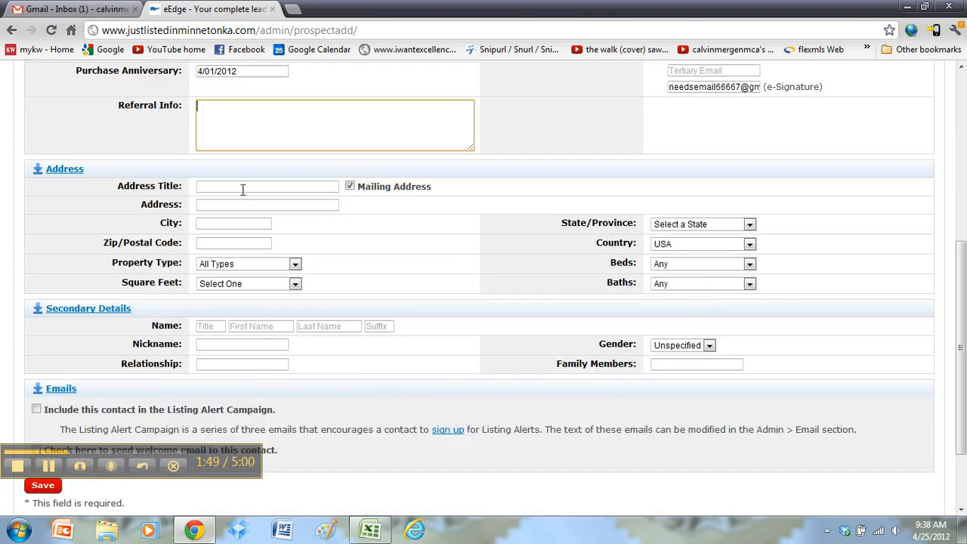
# Enter the contact's street address, city, state and zip code
pyautogui.click(233, 206)
pyautogui.press('Down')
pyautogui.press('Tab')
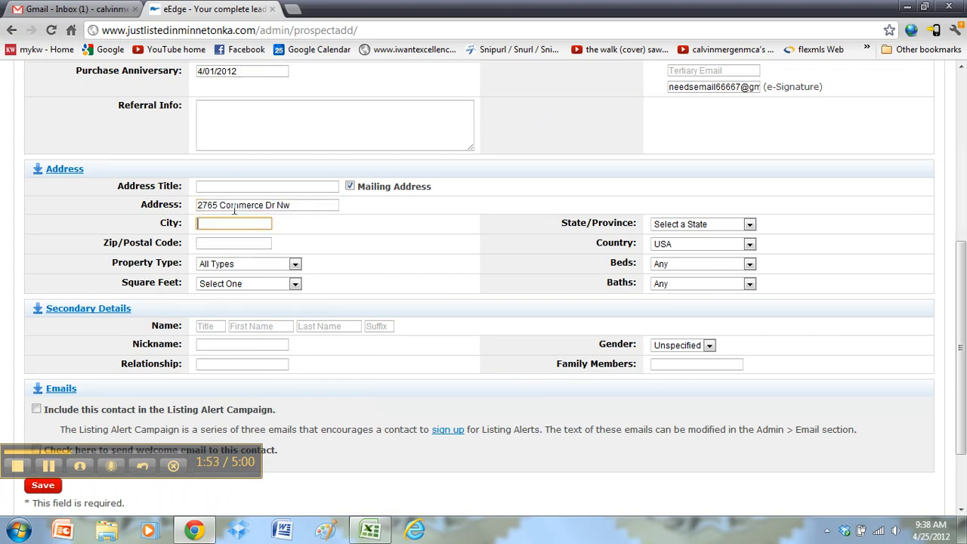
pyautogui.press('Tab')
pyautogui.press('Tab')
pyautogui.press('Tab')
pyautogui.scroll(2, 333, 235)
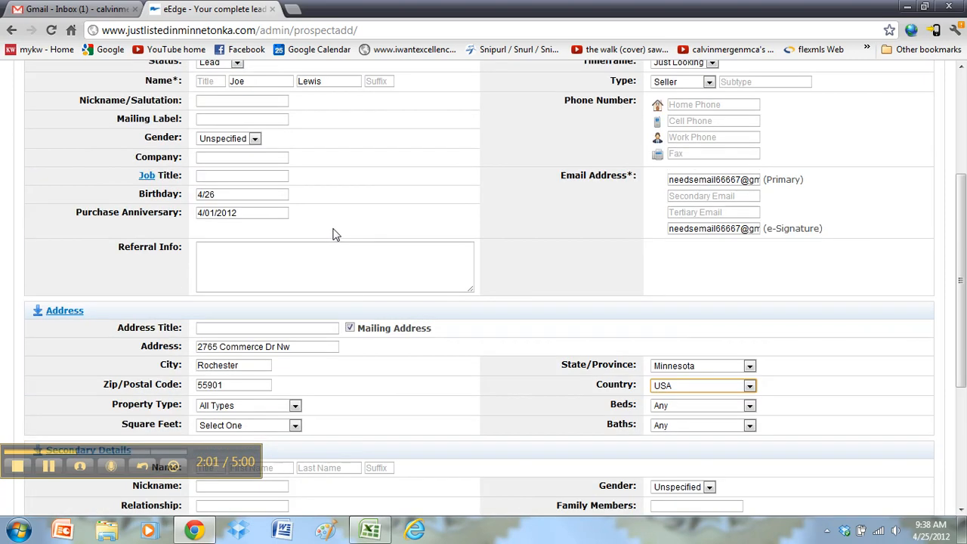
pyautogui.scroll(1, 336, 235)
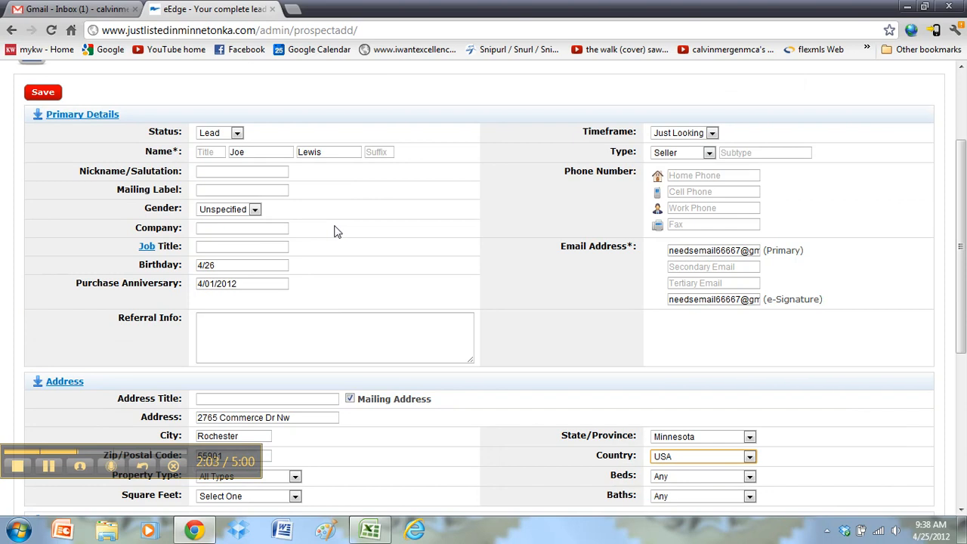
pyautogui.scroll(-3, 326, 231)
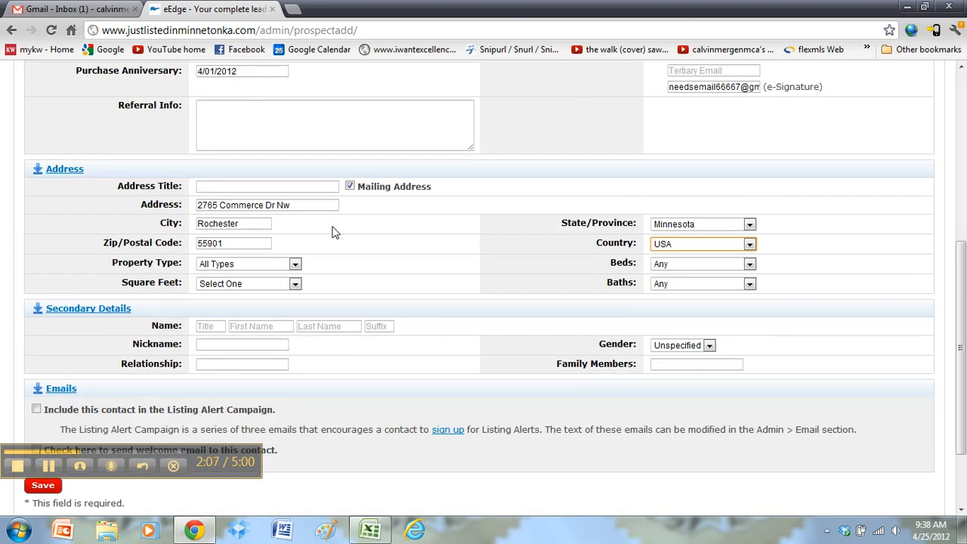
pyautogui.scroll(2, 643, 177)
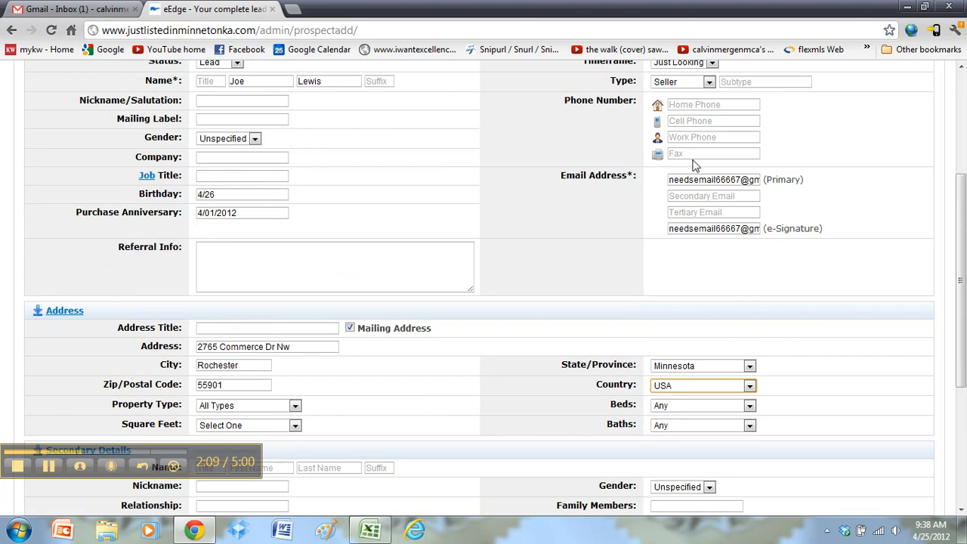
pyautogui.scroll(-2, 461, 252)
pyautogui.scroll(-1, 476, 231)
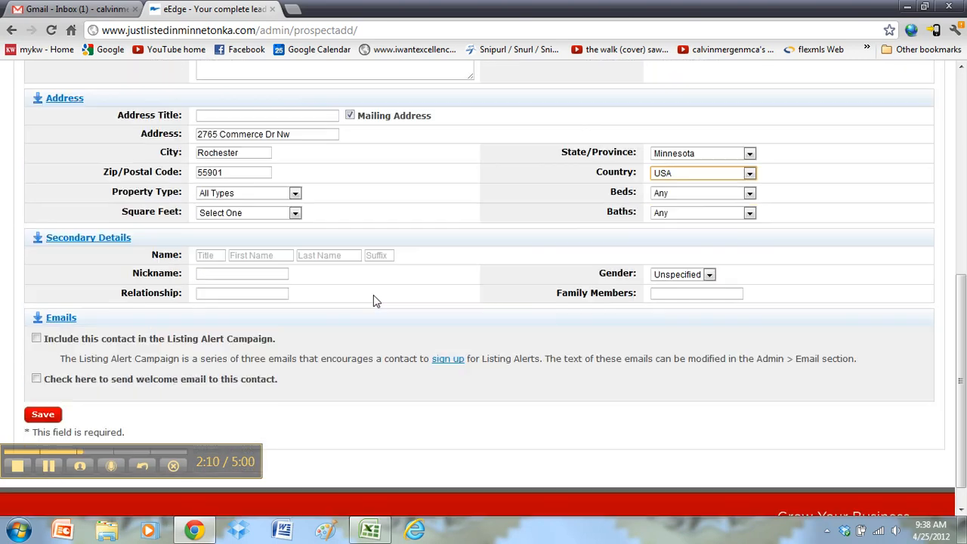
# Set the property type to Single Family and the square footage to 2,000
pyautogui.click(267, 195)
pyautogui.click(266, 218)
pyautogui.click(272, 213)
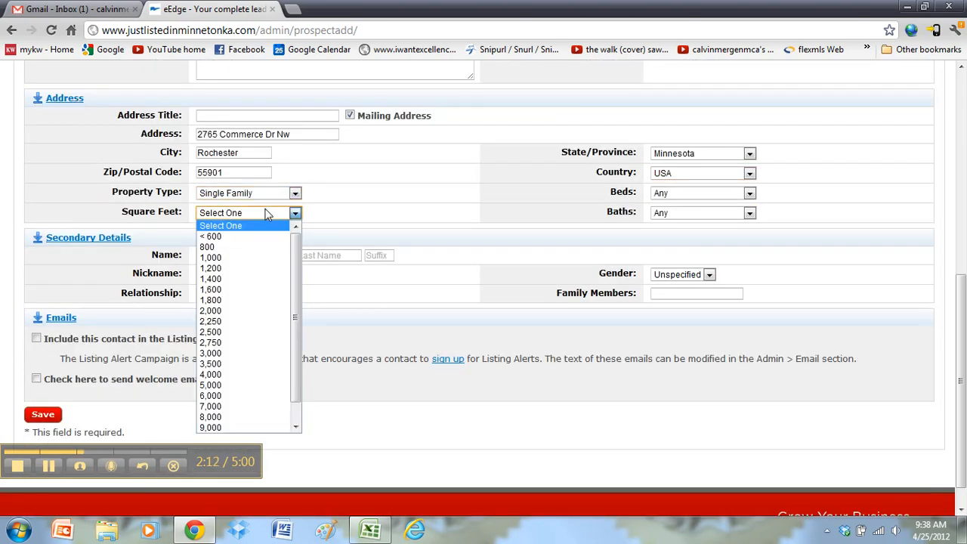
pyautogui.click(250, 321)
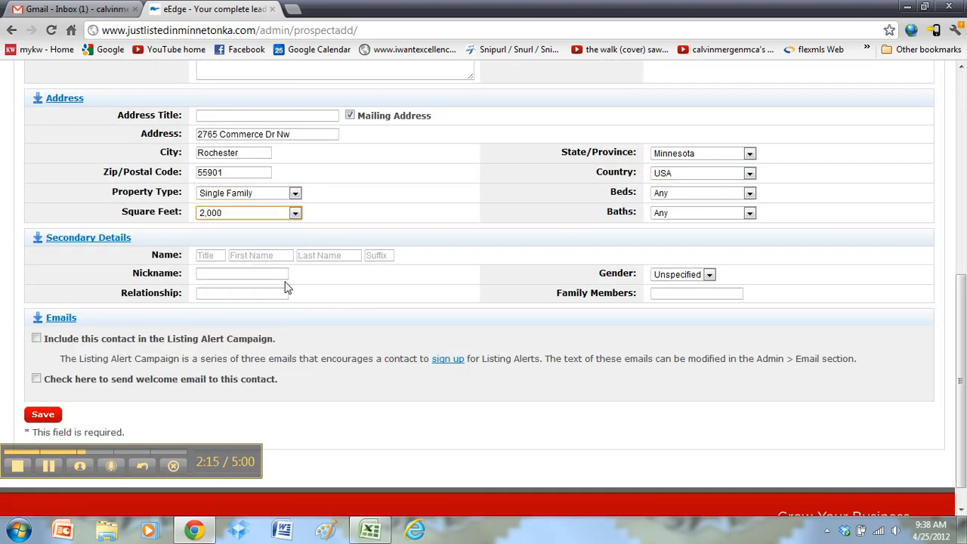
# Move through the secondary contact's nickname, family members and relationship entries
pyautogui.scroll(-1, 321, 260)
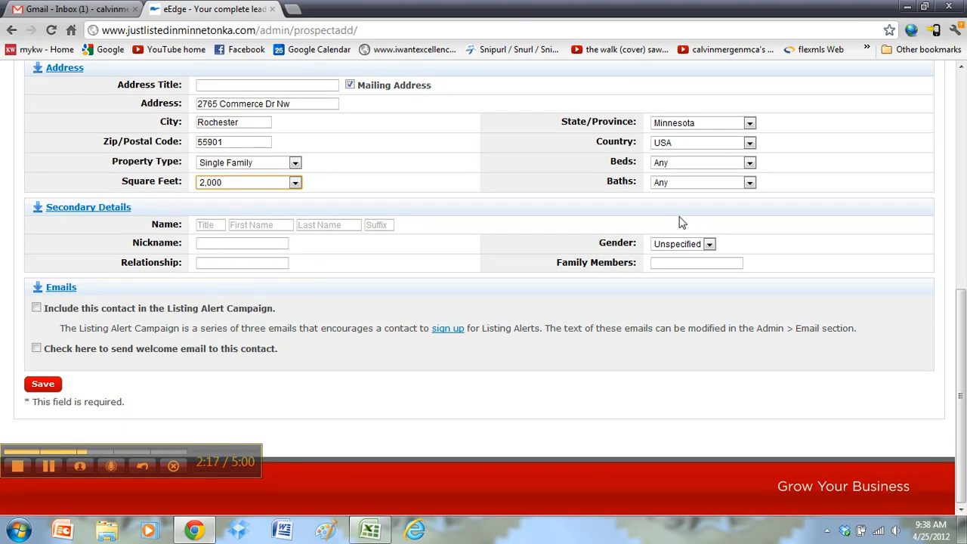
pyautogui.click(236, 245)
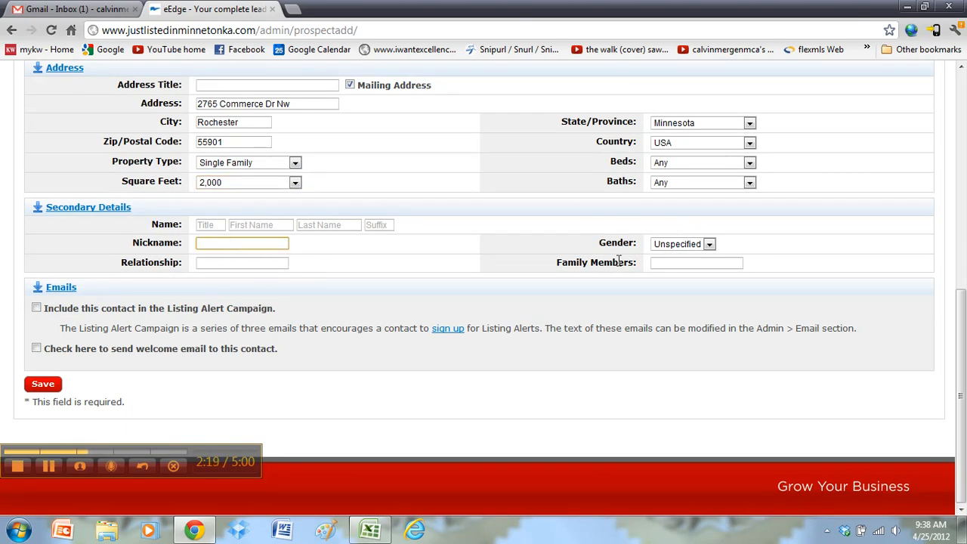
pyautogui.click(679, 260)
pyautogui.click(251, 260)
pyautogui.click(251, 245)
pyautogui.scroll(4, 463, 231)
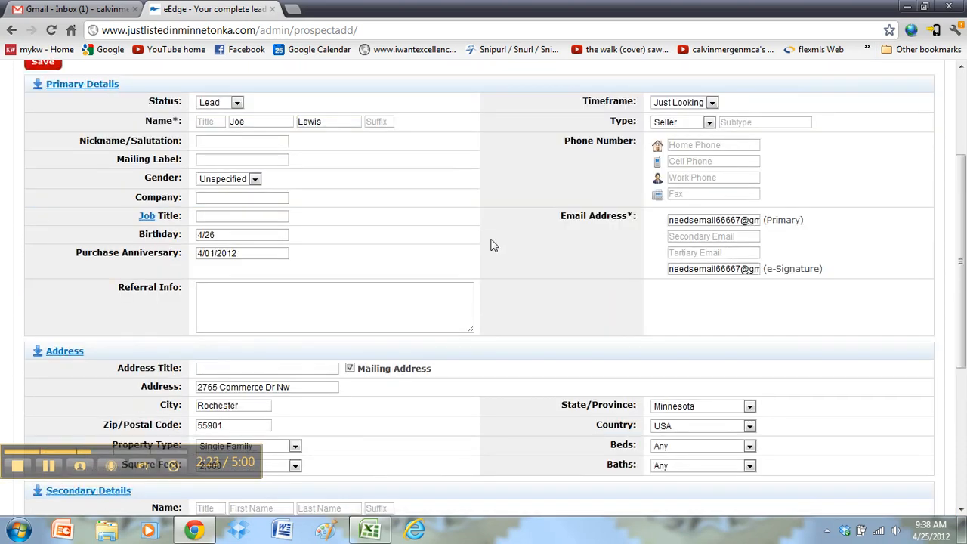
pyautogui.scroll(-4, 551, 239)
# Save the new seller contact and open its More Actions menu
pyautogui.click(43, 384)
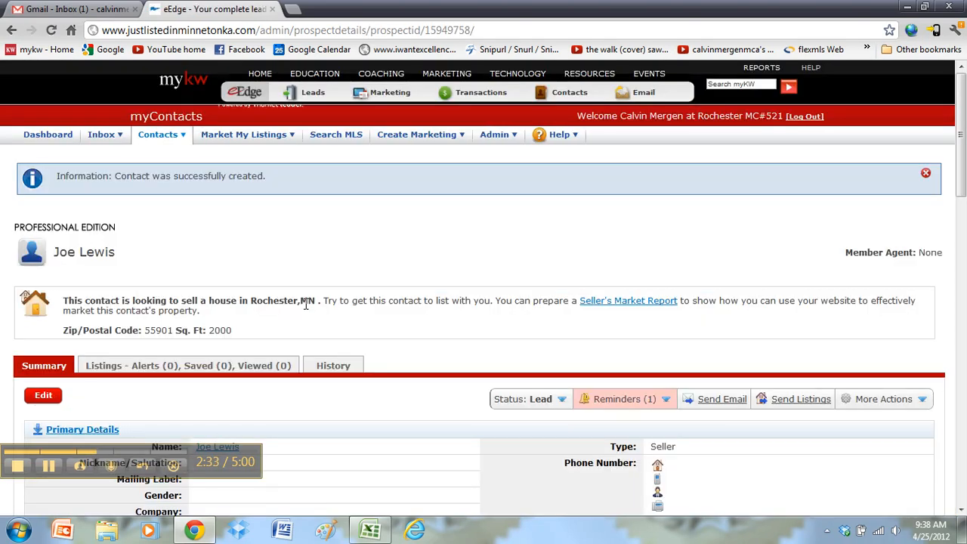
pyautogui.scroll(-2, 607, 309)
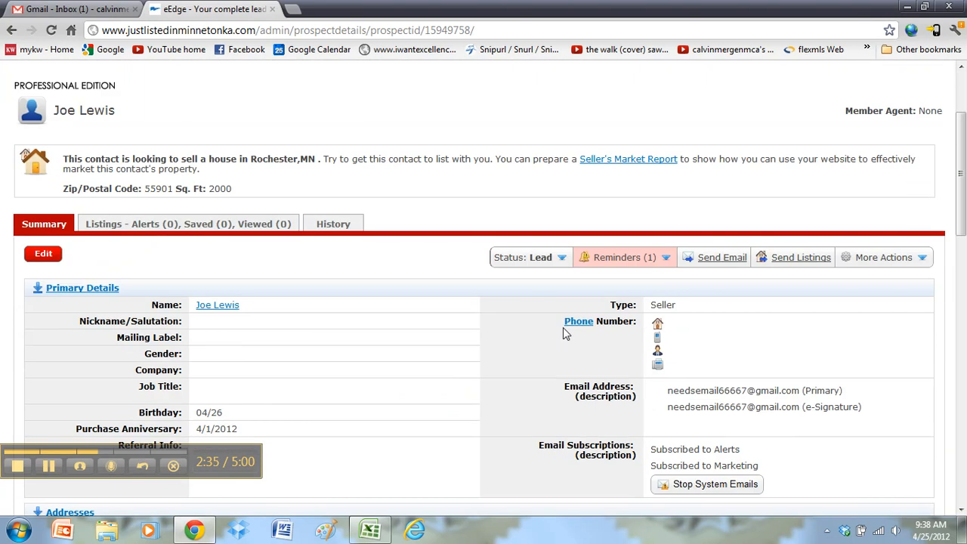
pyautogui.scroll(-2, 752, 283)
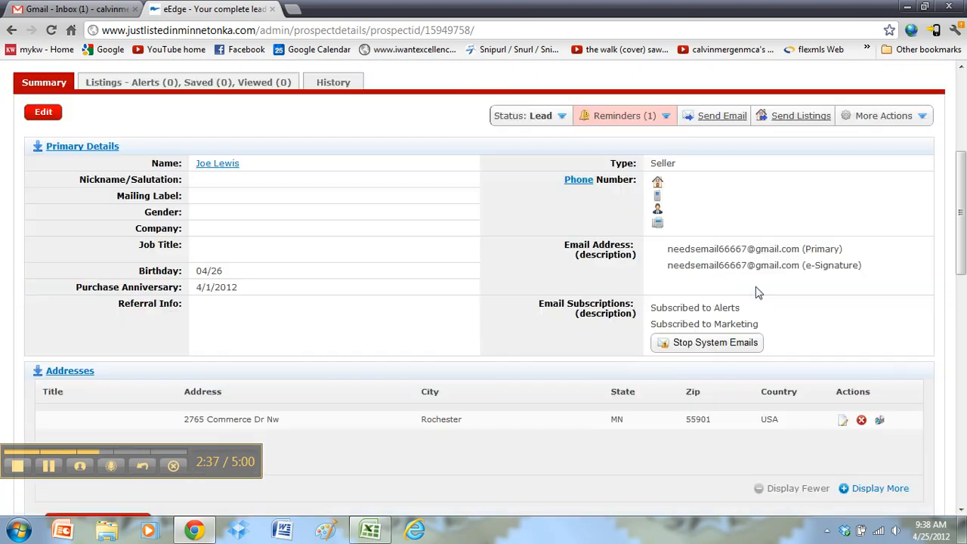
pyautogui.click(925, 115)
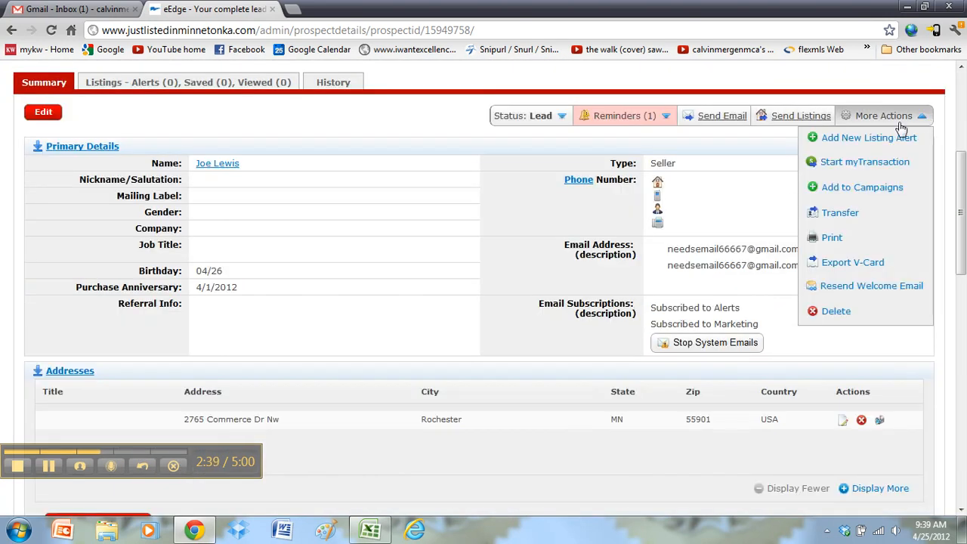
# Choose Add to Campaigns and look over the 8x8 Expired Combo campaign names
pyautogui.click(833, 193)
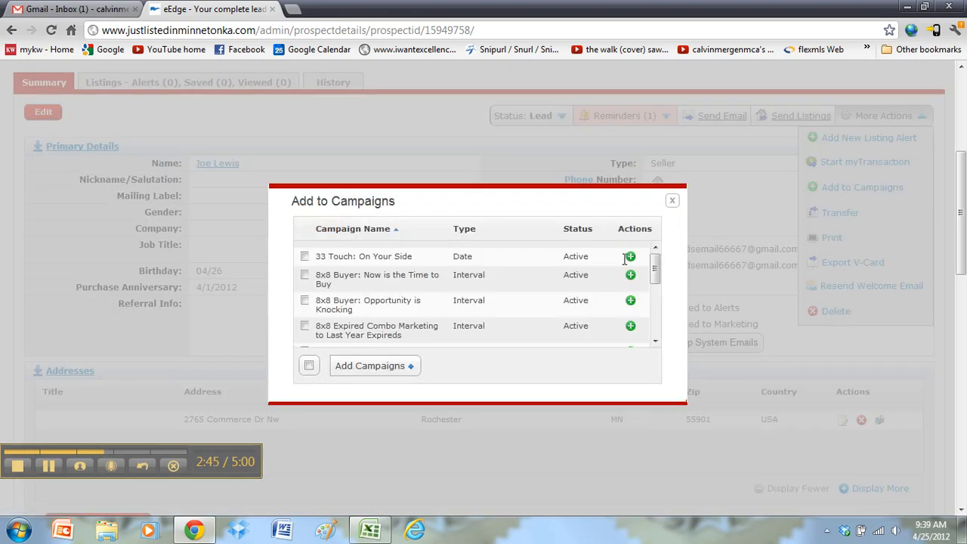
pyautogui.moveTo(654, 269); pyautogui.dragTo(655, 290)
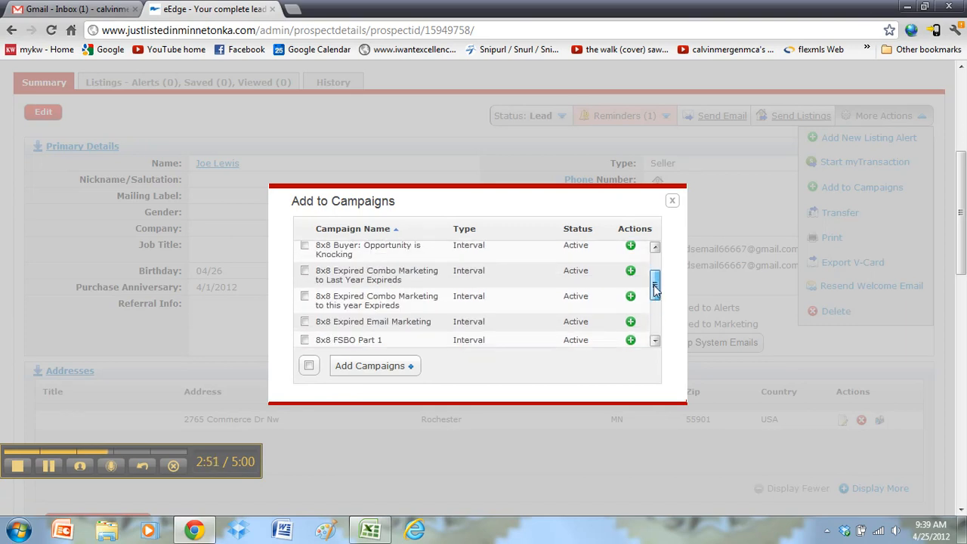
pyautogui.moveTo(342, 271); pyautogui.dragTo(387, 299)
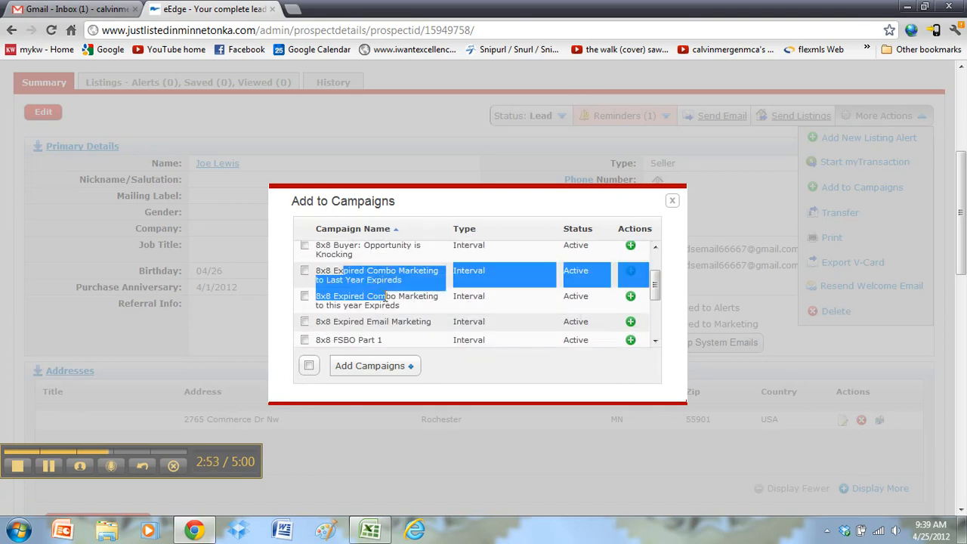
pyautogui.click(397, 301)
pyautogui.moveTo(334, 271); pyautogui.dragTo(420, 281)
pyautogui.click(423, 286)
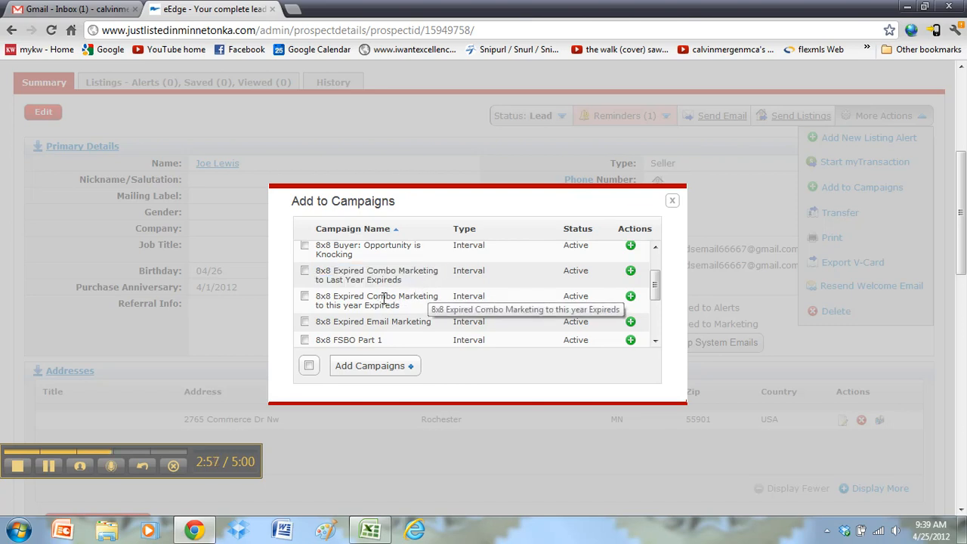
# Highlight the Last Year Expireds and this year Expireds campaign names to compare them
pyautogui.moveTo(333, 296); pyautogui.dragTo(398, 304)
pyautogui.click(331, 270)
pyautogui.moveTo(324, 270); pyautogui.dragTo(408, 281)
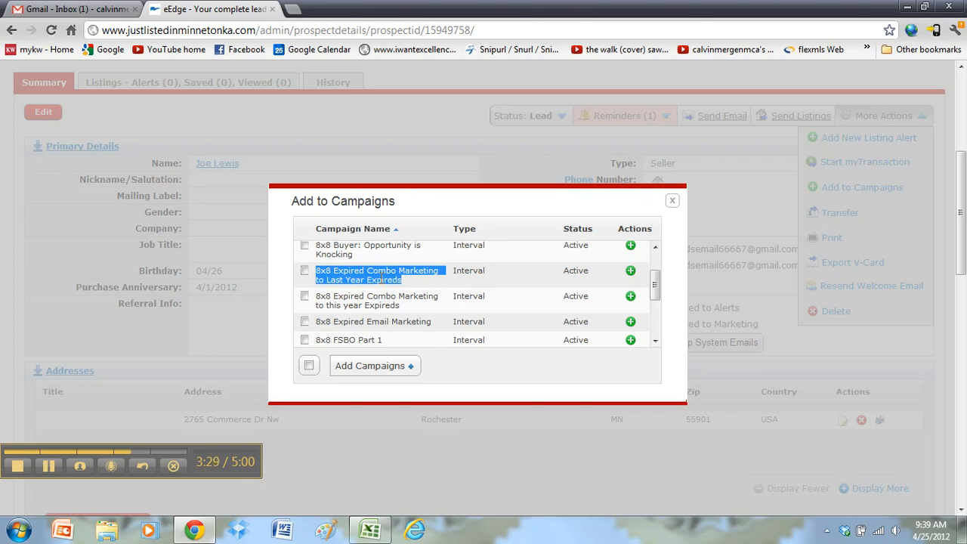
pyautogui.click(384, 280)
pyautogui.moveTo(399, 280); pyautogui.dragTo(318, 267)
pyautogui.click(328, 270)
pyautogui.moveTo(319, 270); pyautogui.dragTo(406, 280)
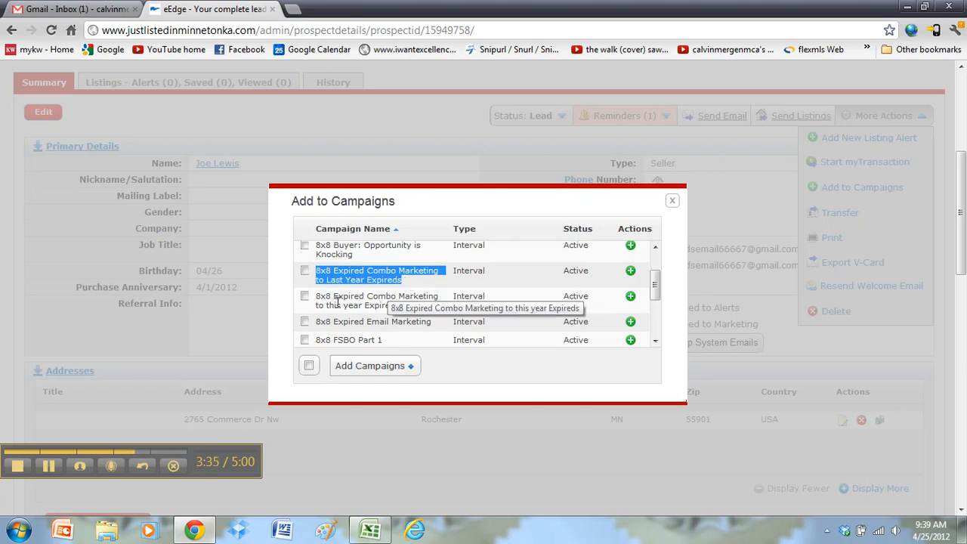
pyautogui.moveTo(318, 295); pyautogui.dragTo(404, 306)
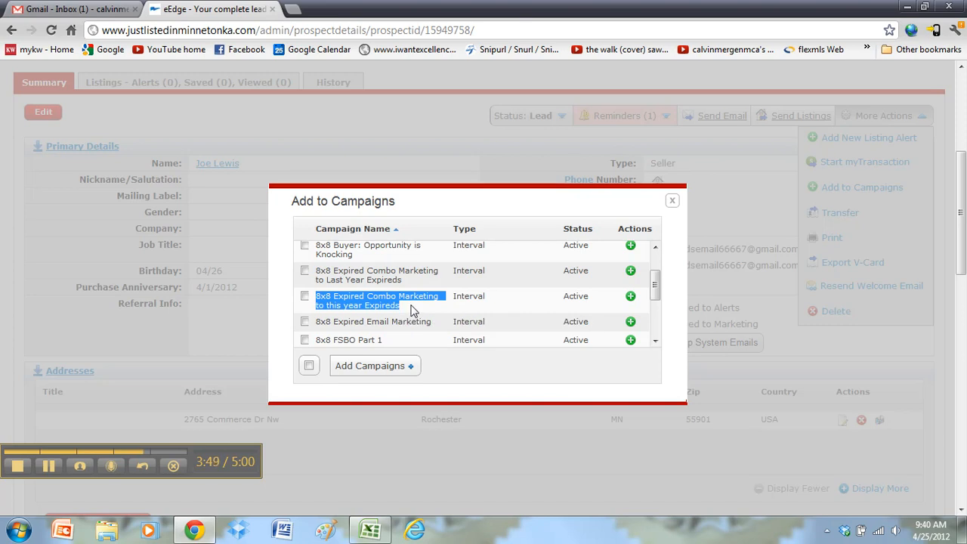
# Add the 8x8 Expired Combo Marketing to Last Year Expireds campaign and confirm it in Campaigns
pyautogui.click(632, 272)
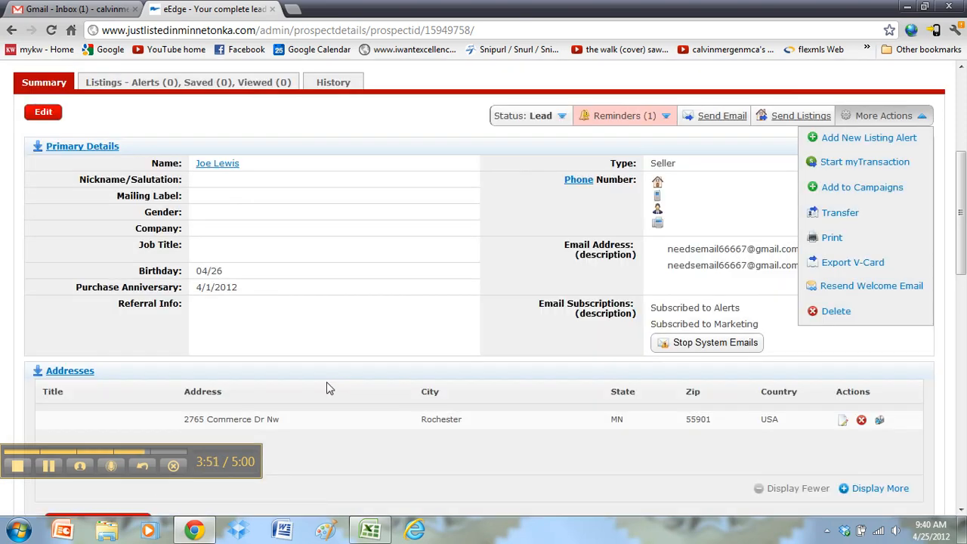
pyautogui.scroll(-7, 511, 270)
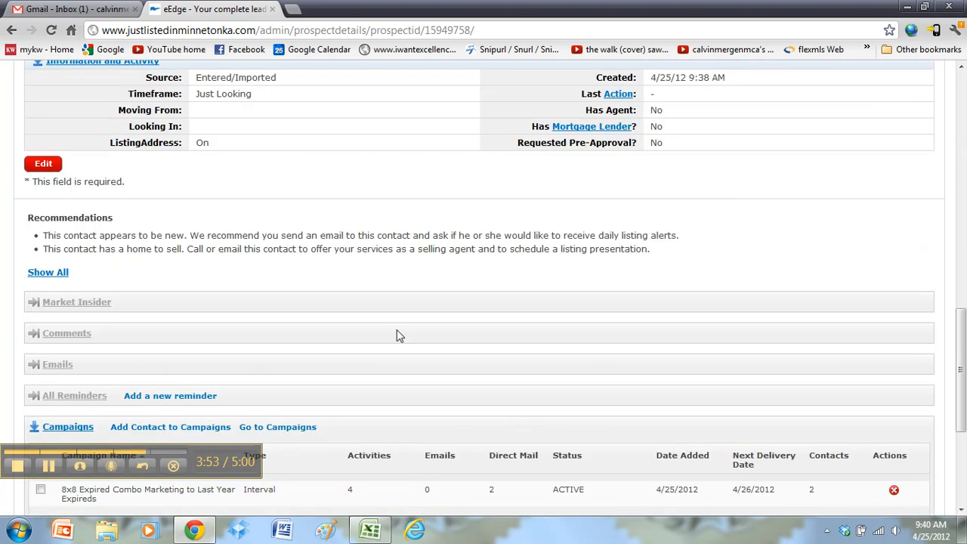
pyautogui.scroll(6, 400, 272)
pyautogui.scroll(-3, 413, 264)
pyautogui.scroll(-5, 393, 330)
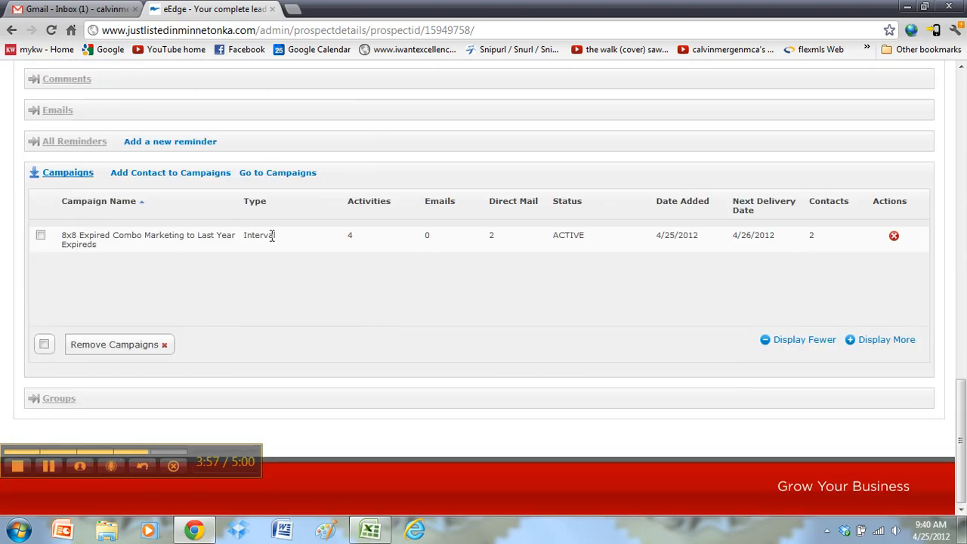
pyautogui.scroll(5, 204, 333)
pyautogui.scroll(5, 204, 333)
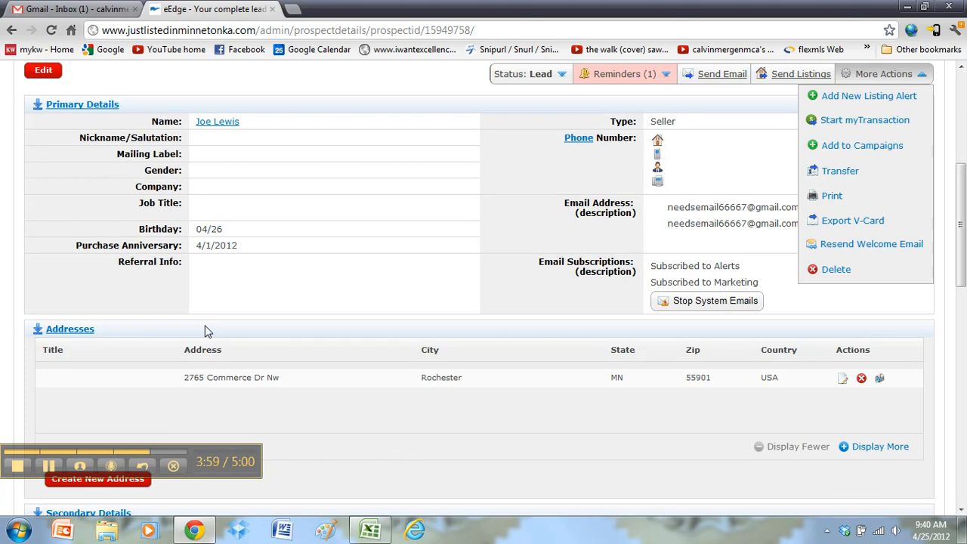
pyautogui.scroll(4, 204, 333)
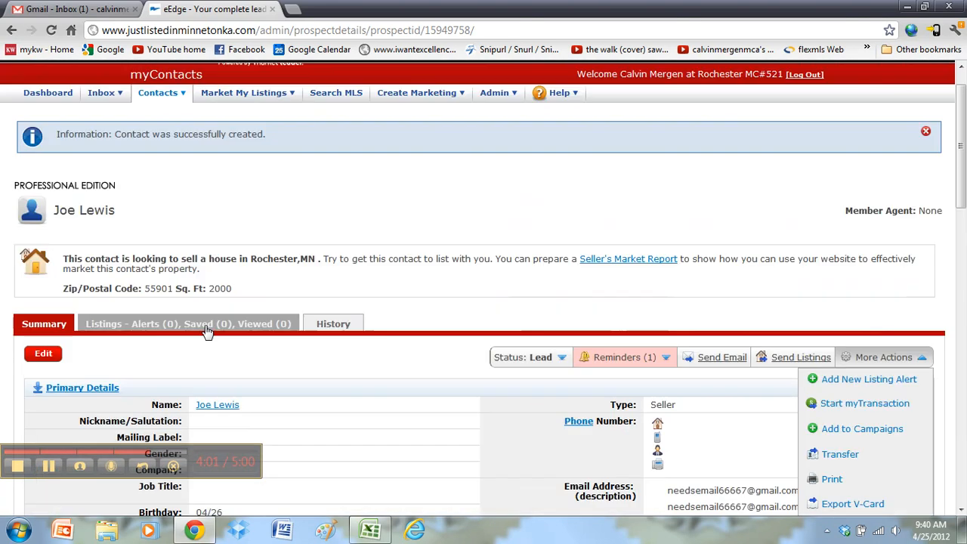
# View the Listings tab, then the History tab's manually-entered event at 4/25/12 9:38 AM
pyautogui.click(238, 323)
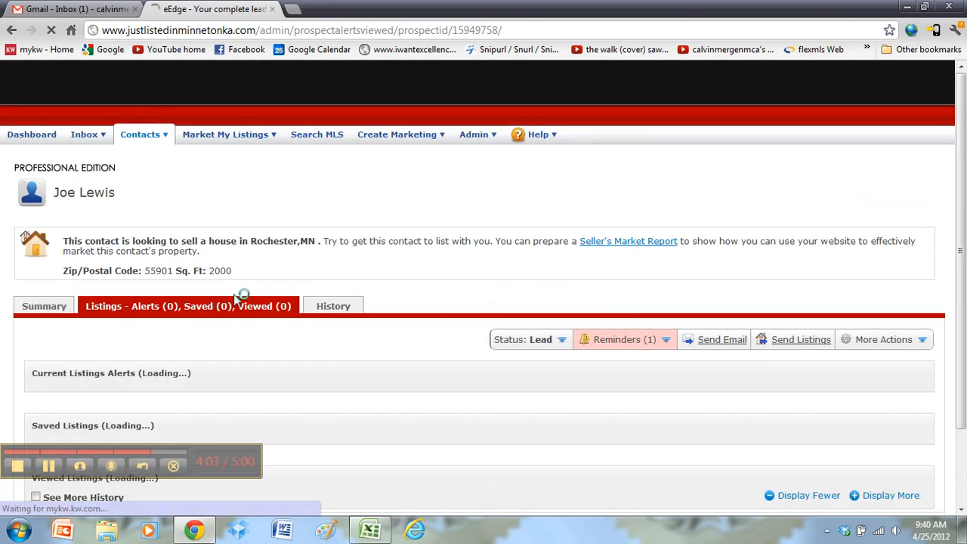
pyautogui.scroll(-1, 228, 301)
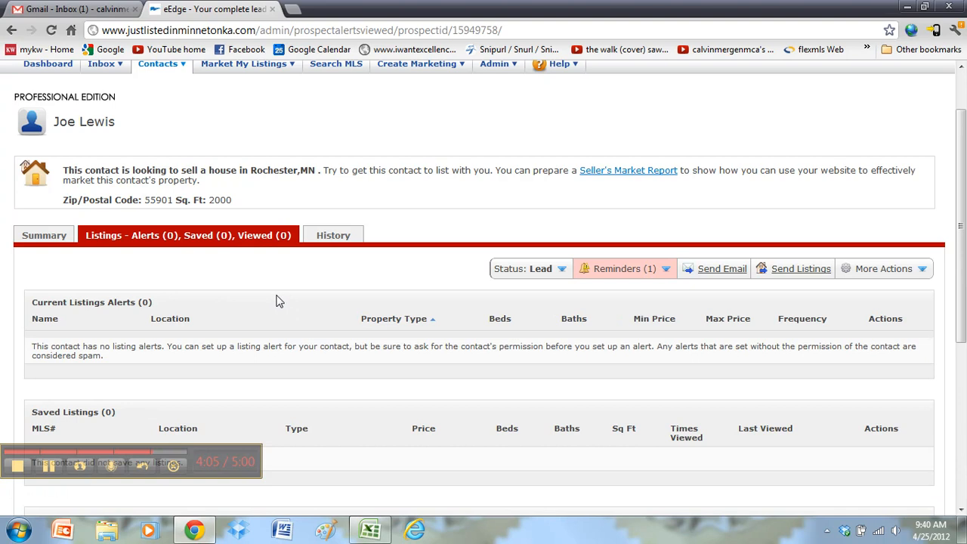
pyautogui.scroll(1, 276, 302)
pyautogui.click(333, 306)
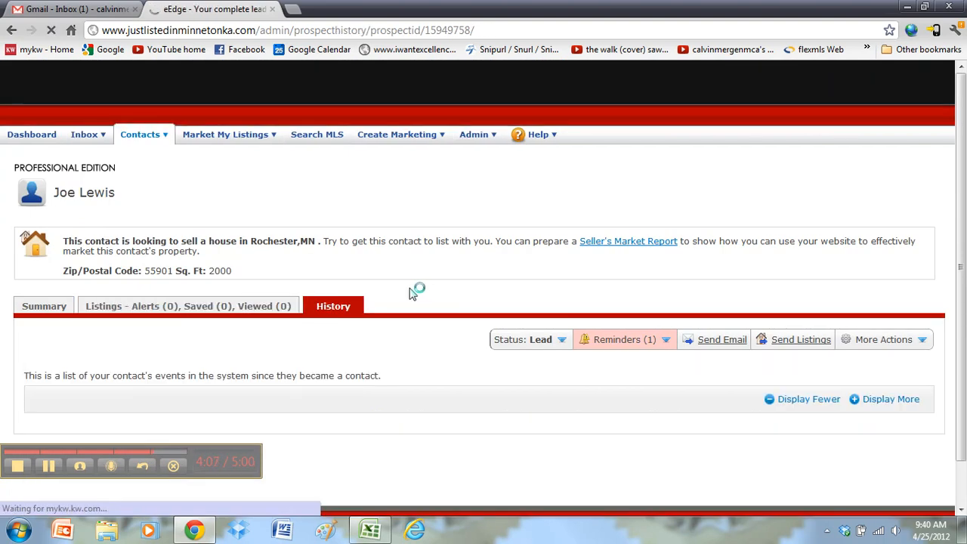
pyautogui.scroll(-3, 453, 337)
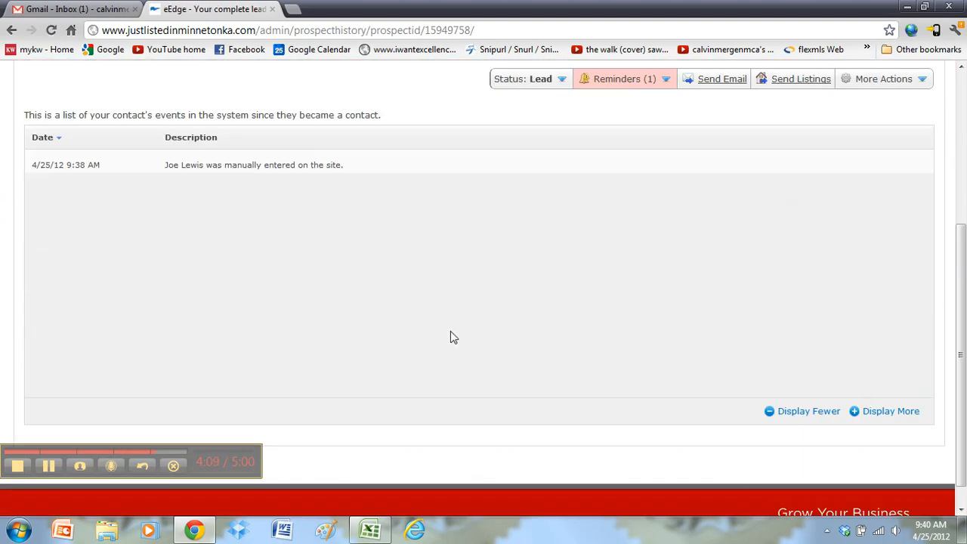
pyautogui.moveTo(165, 168); pyautogui.dragTo(367, 169)
pyautogui.moveTo(101, 167); pyautogui.dragTo(71, 164)
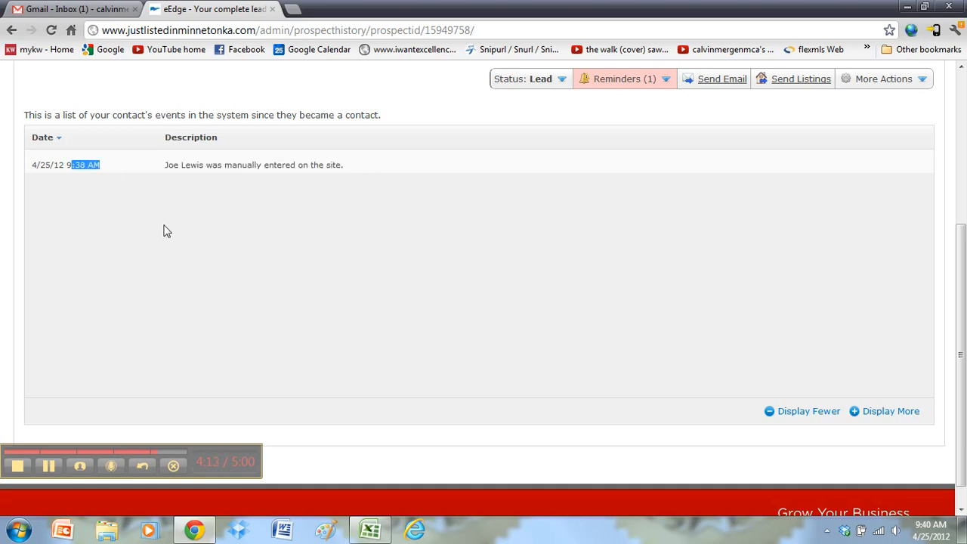